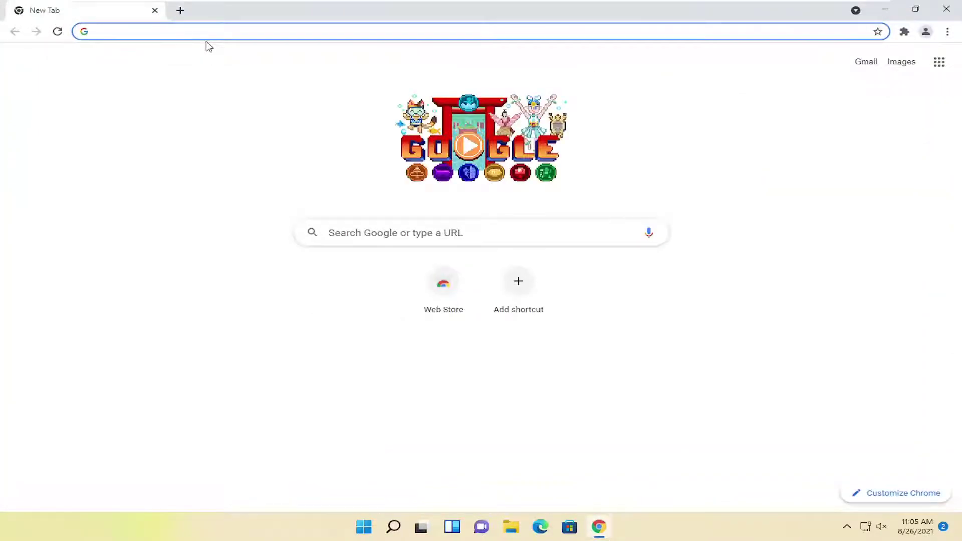
Search 'duplicate cleaner free', open duplicatecleaner.com and download the Windows .msi installer
type("duplic")
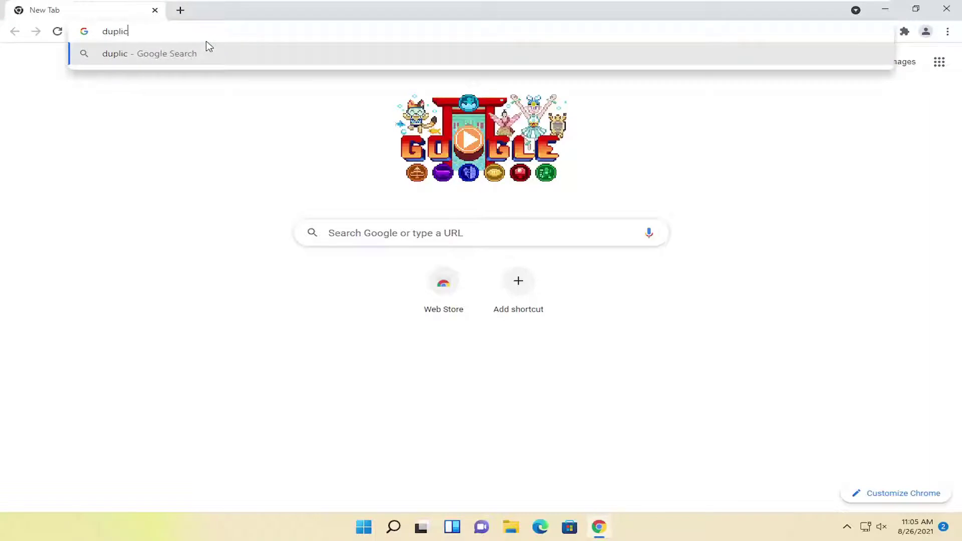
type("ate cleaner ")
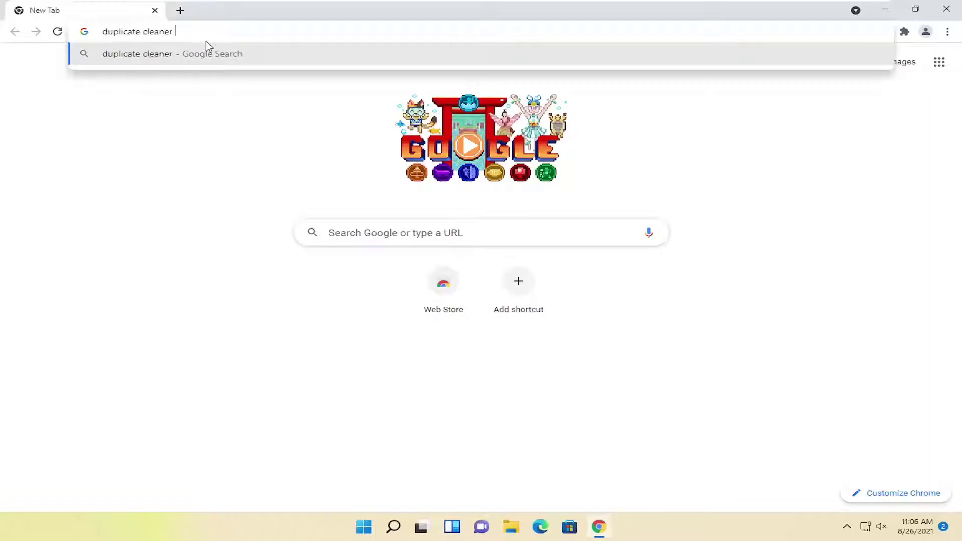
type("free")
key("Return")
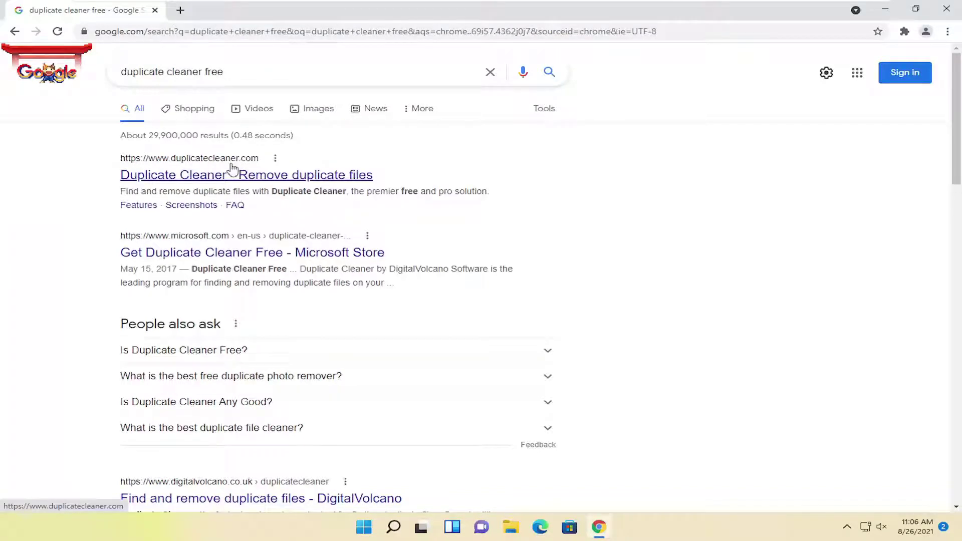
left_click(196, 182)
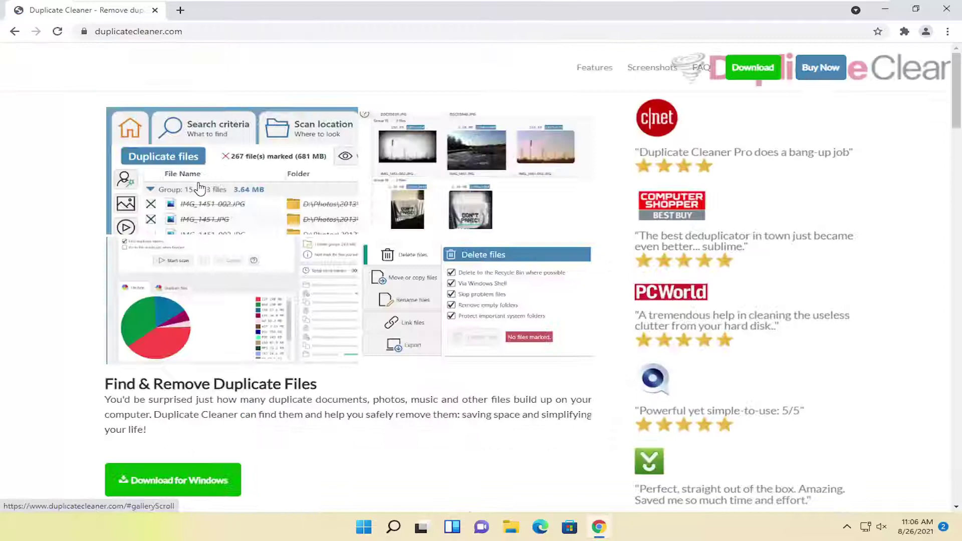
scroll(233, 221, "down", 1)
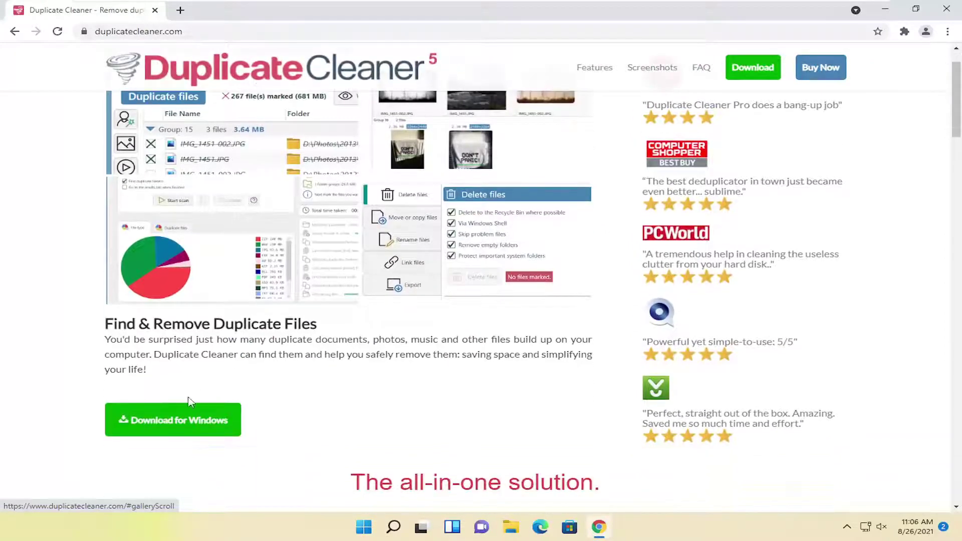
left_click(174, 423)
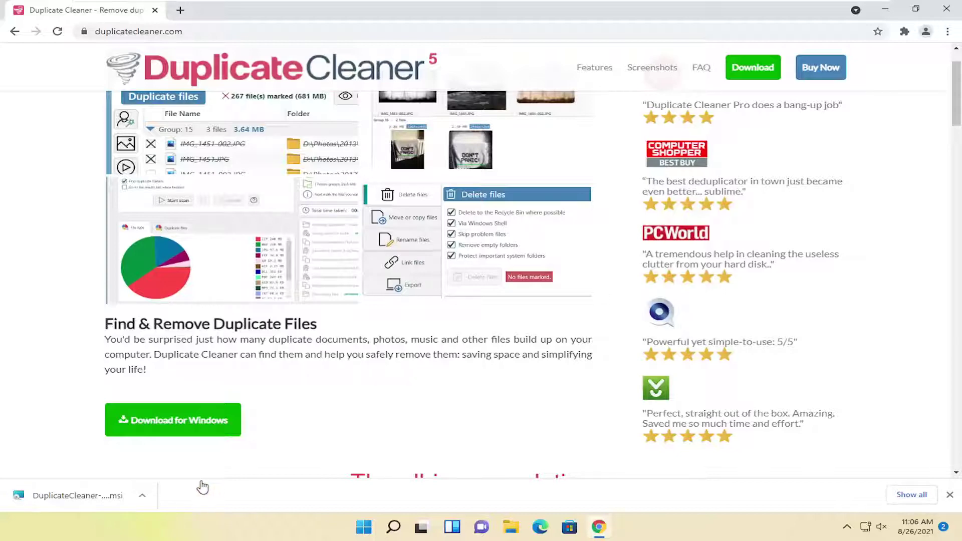
Open the downloaded DuplicateCleaner .msi and minimize Chrome to reveal the setup wizard
left_click(73, 486)
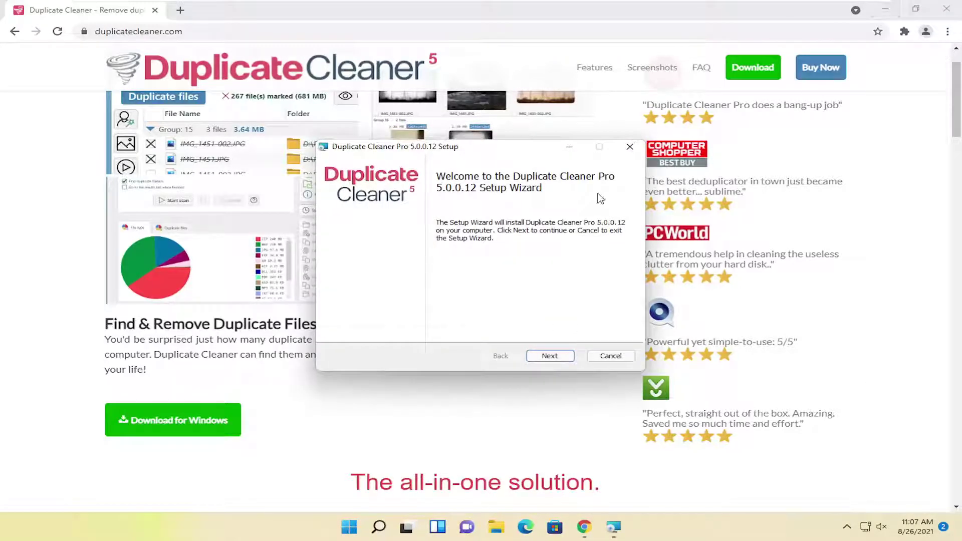
left_click(887, 12)
left_click(886, 10)
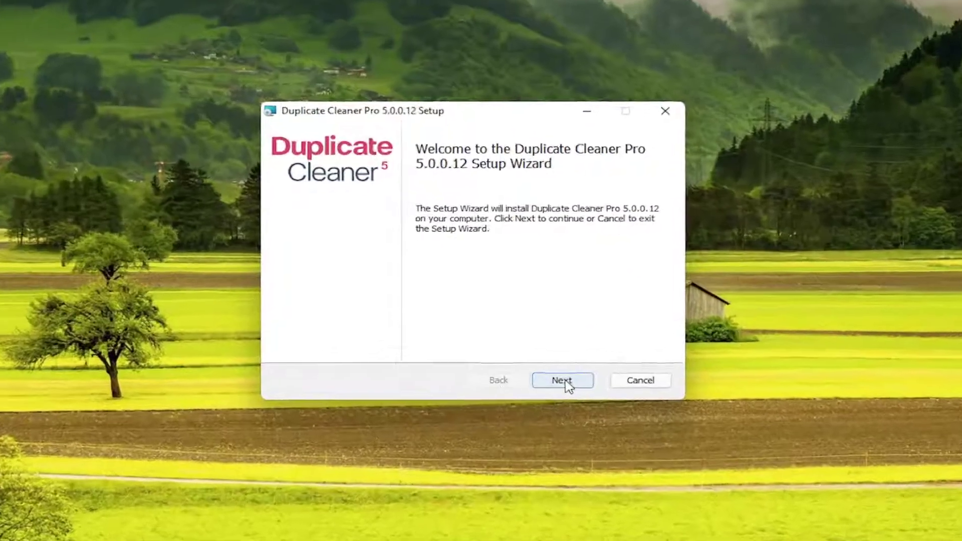
Accept the licence terms and install to the default folder, approving the UAC prompt
left_click(551, 359)
left_click(448, 352)
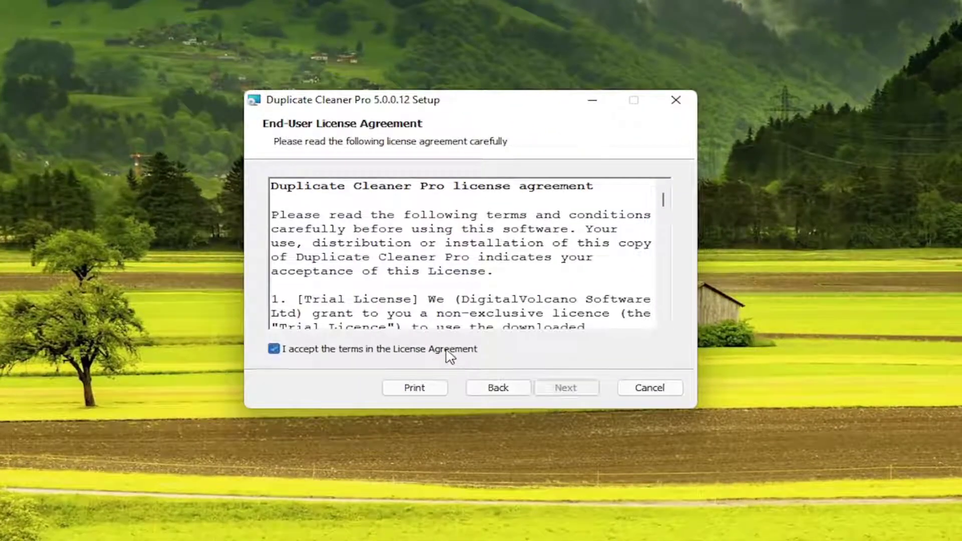
left_click(577, 392)
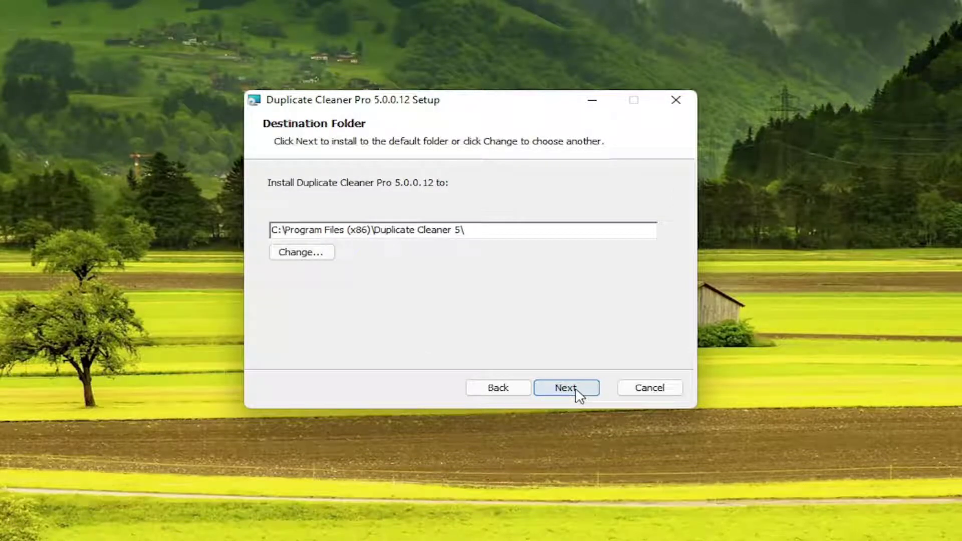
left_click(569, 392)
left_click(570, 392)
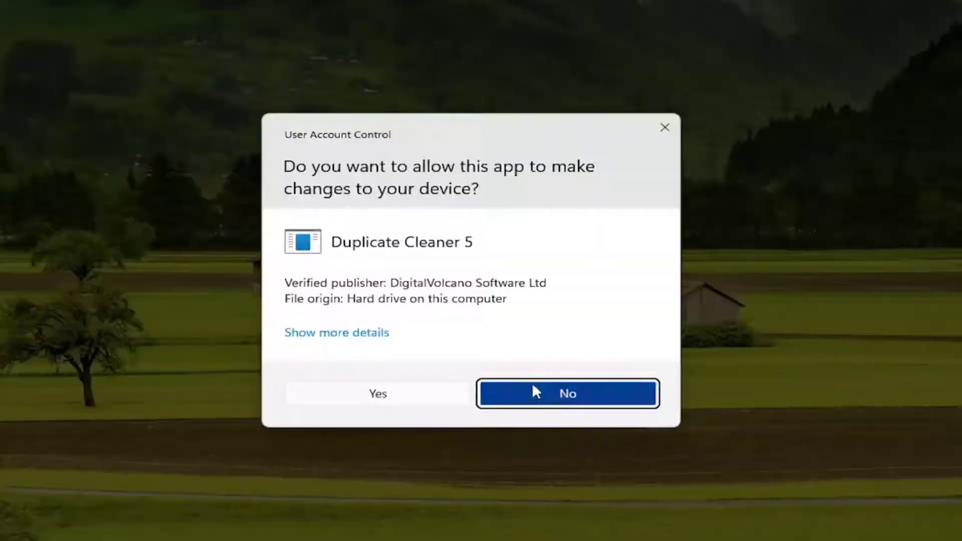
left_click(387, 398)
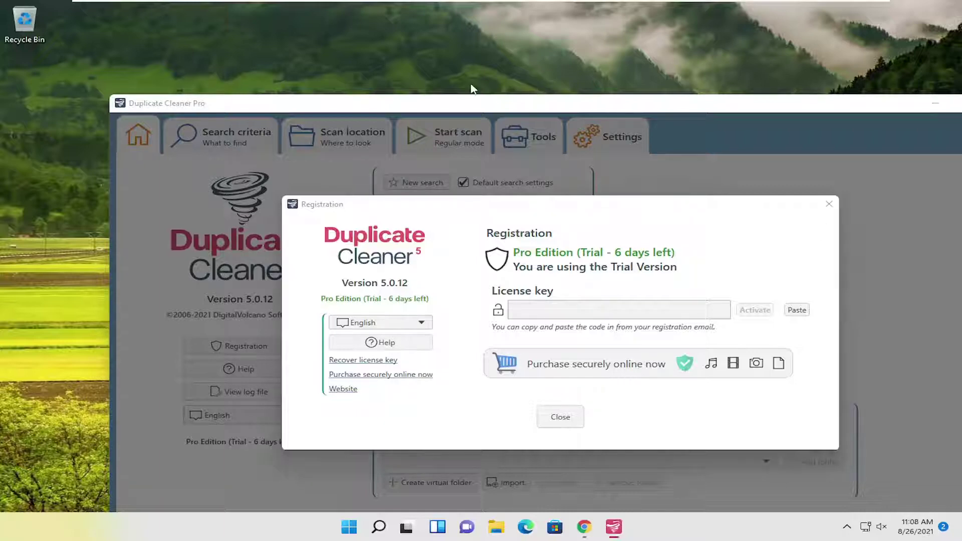
Close the Pro trial Registration dialog and resize and reposition the main window to fit the screen
left_click_drag(525, 207, 461, 182)
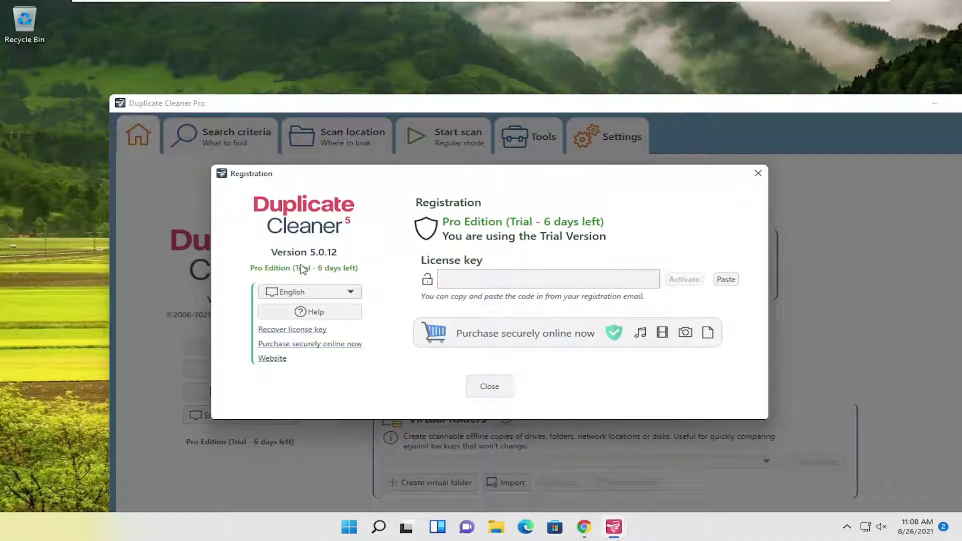
left_click(490, 385)
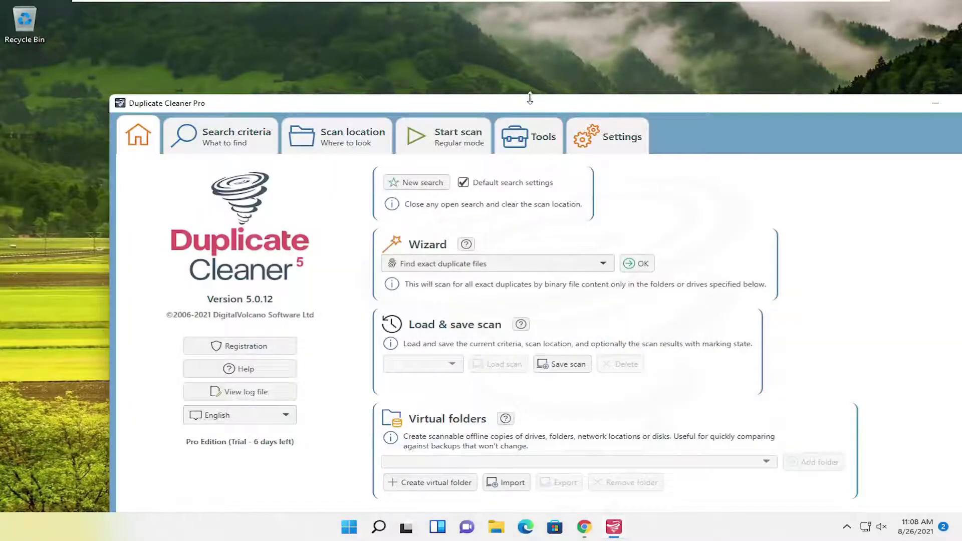
left_click_drag(110, 95, 159, 139)
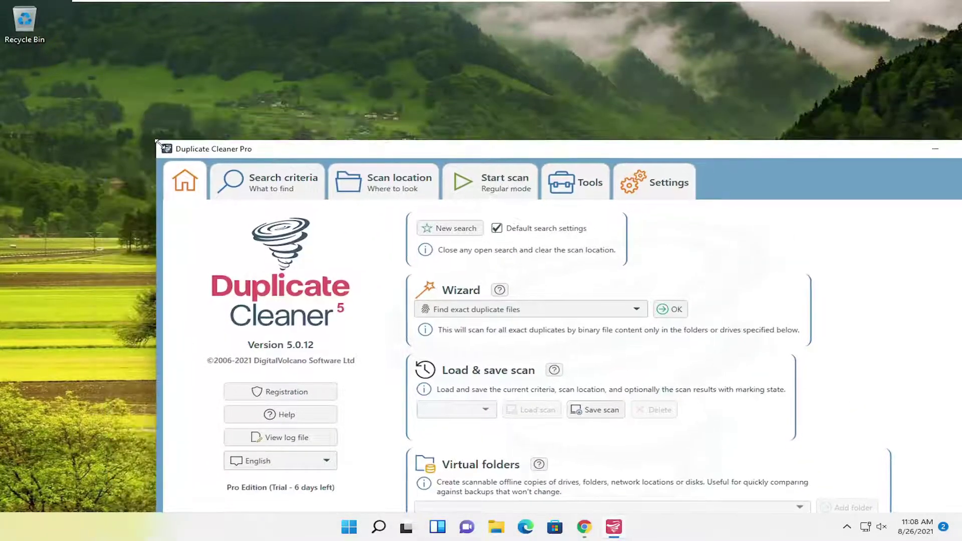
left_click_drag(226, 151, 124, 38)
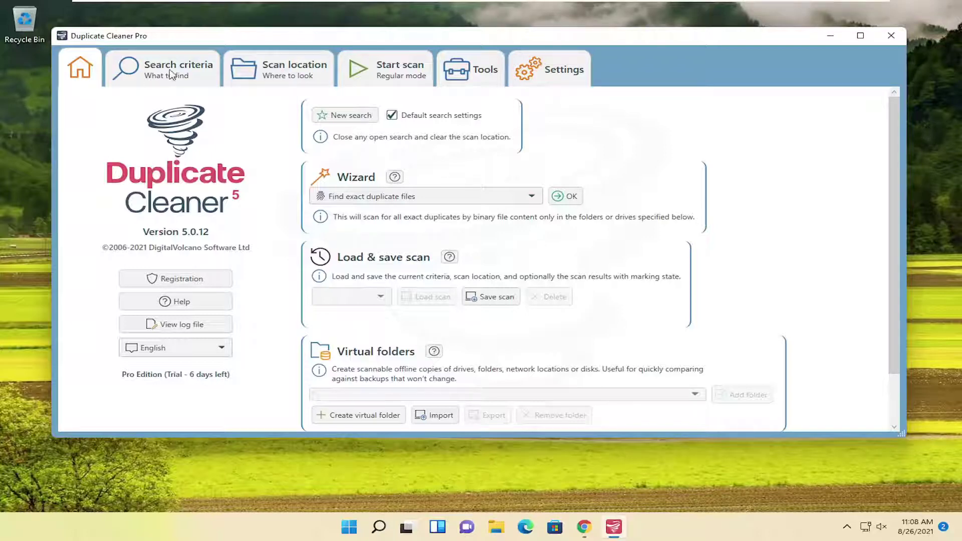
Show the Search criteria page, confirming Regular mode matches by Same content
left_click(144, 79)
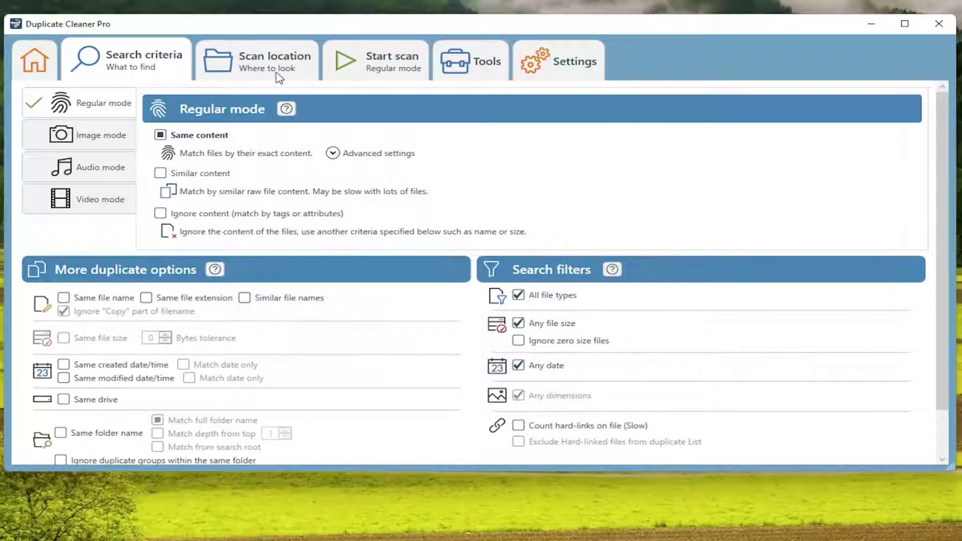
On the Scan location page, expand C:\, select Users and add C:\Users to Folders to search
left_click(250, 60)
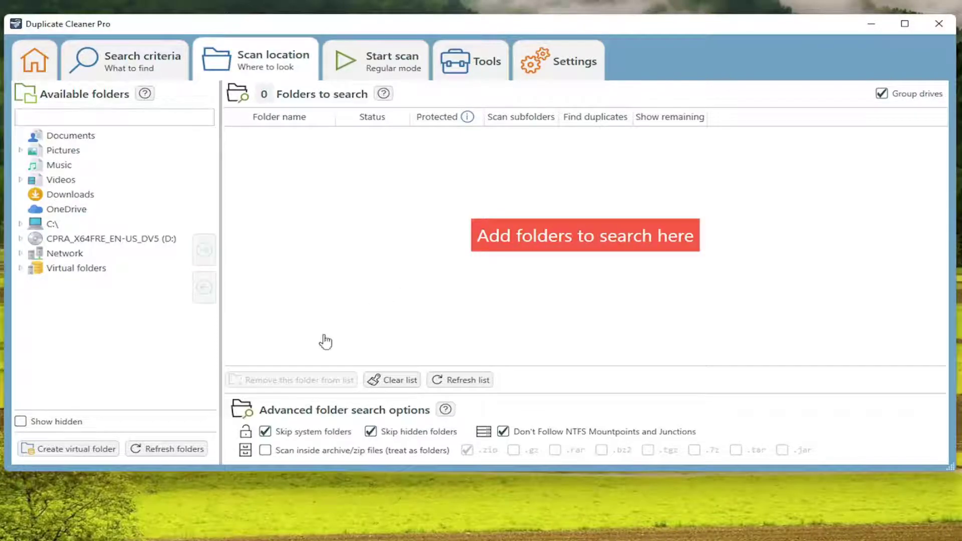
left_click(55, 225)
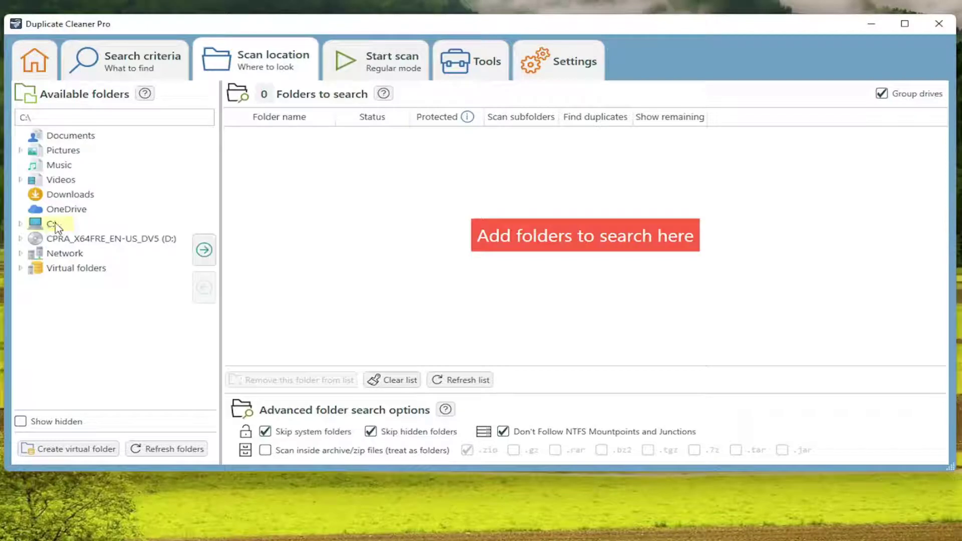
left_click(20, 225)
left_click(76, 269)
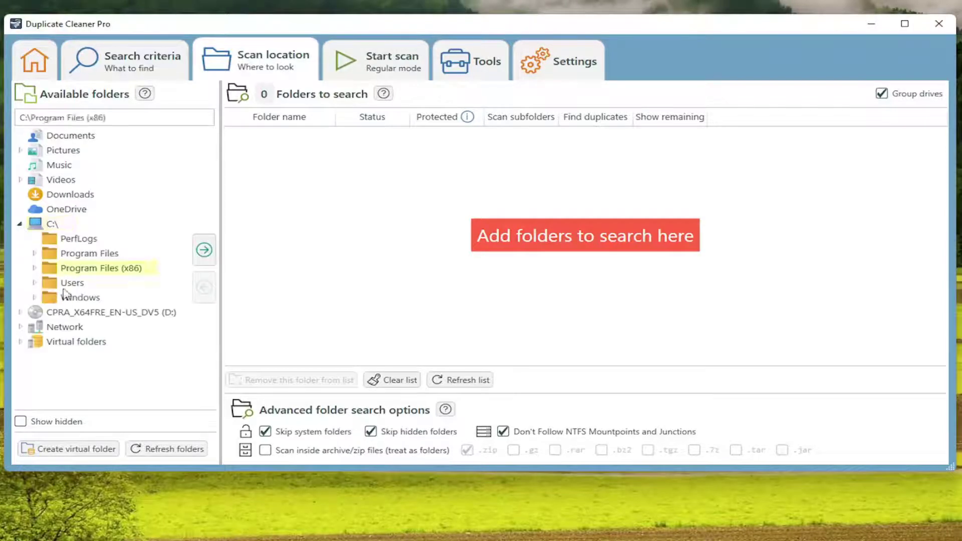
left_click(70, 283)
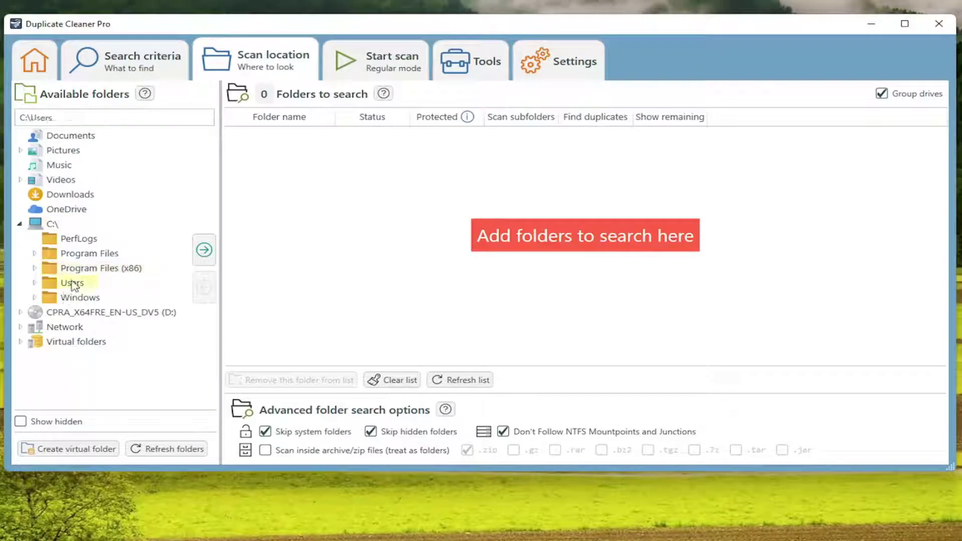
left_click(205, 251)
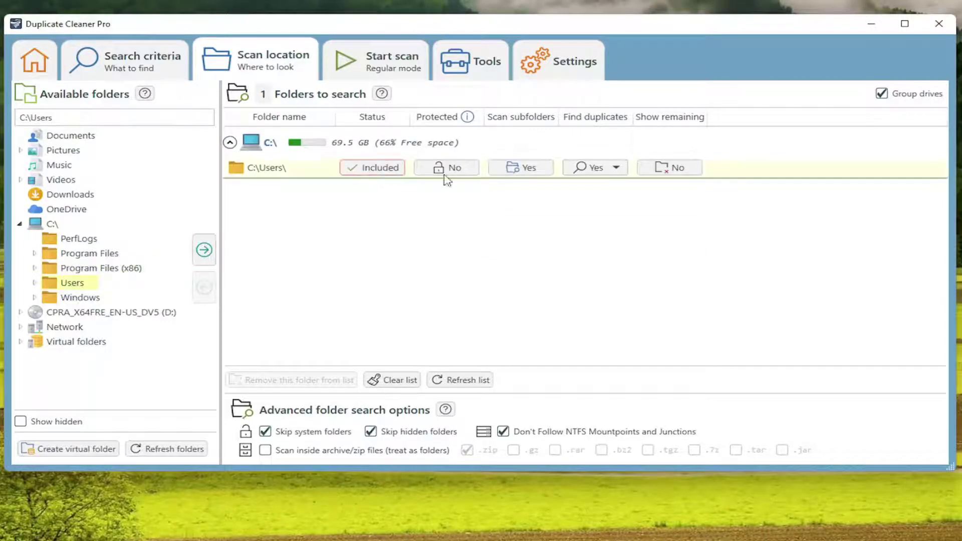
Run the scan, review the File type and Duplicate files results (43 files, none duplicated), then exit
left_click(371, 74)
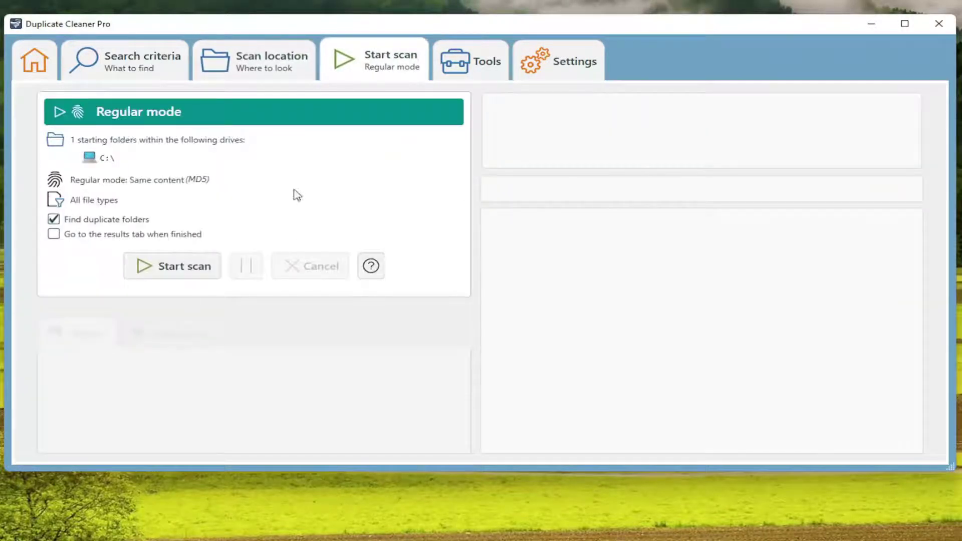
left_click(159, 271)
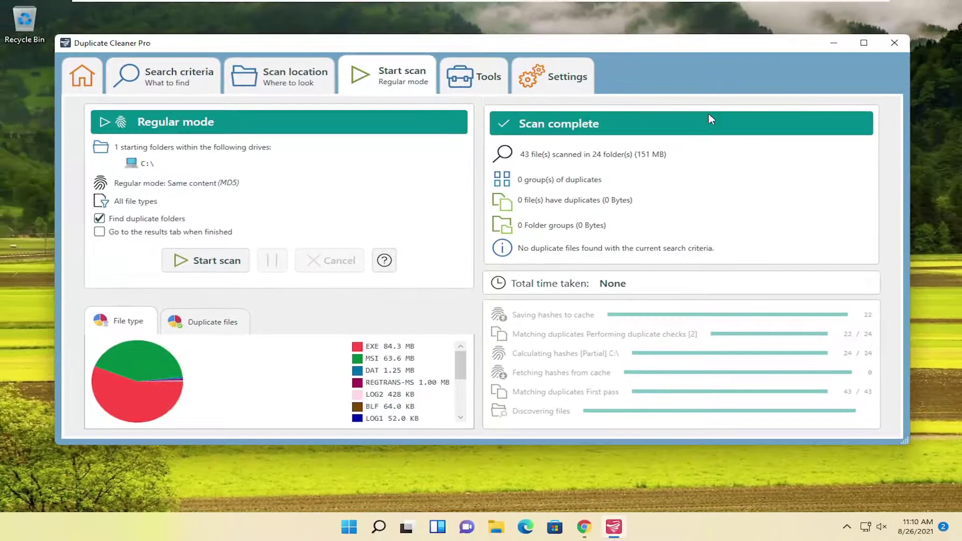
left_click(211, 321)
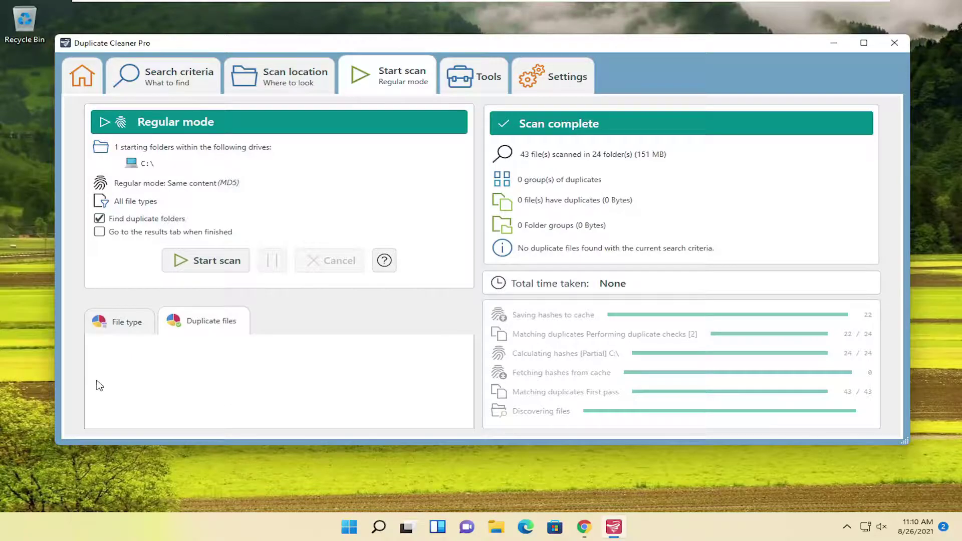
left_click(243, 327)
left_click(148, 331)
left_click(895, 43)
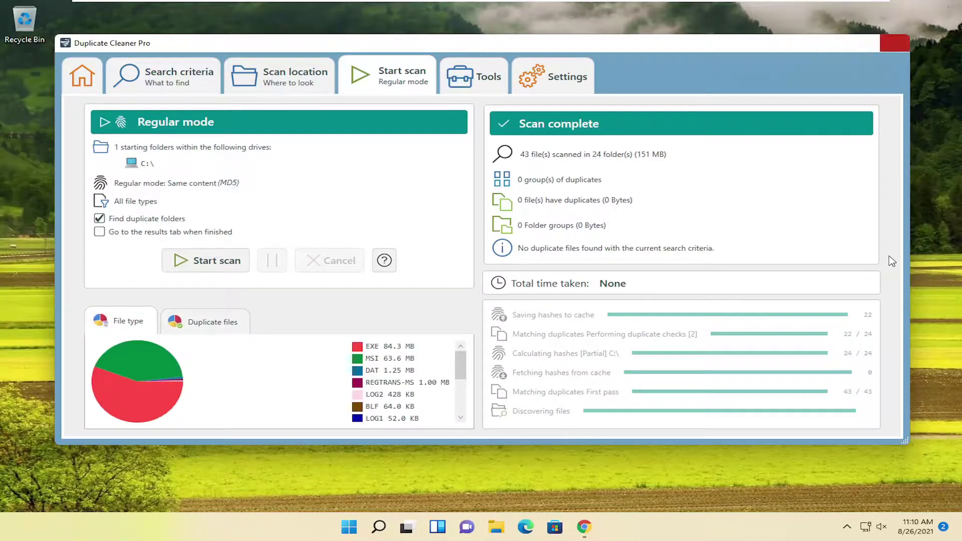
key("alt+F4")
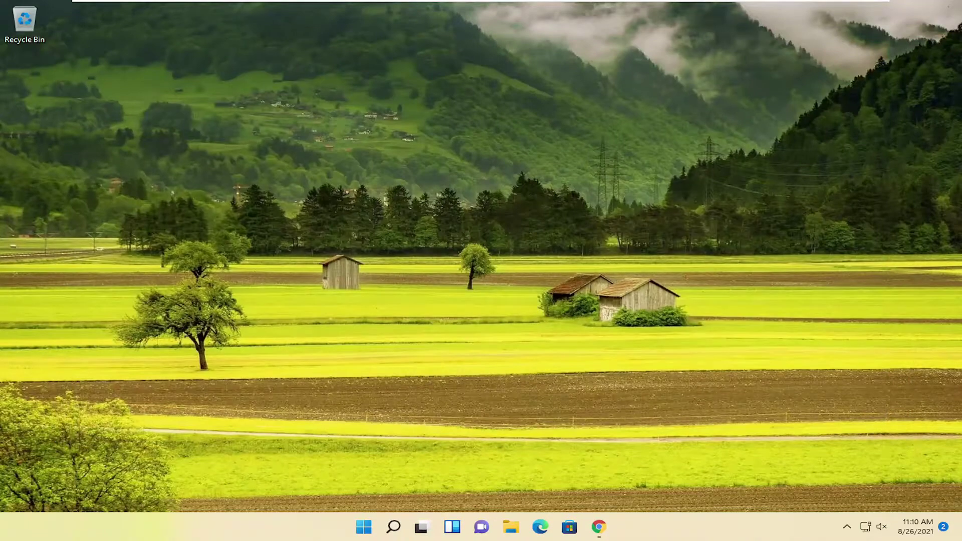